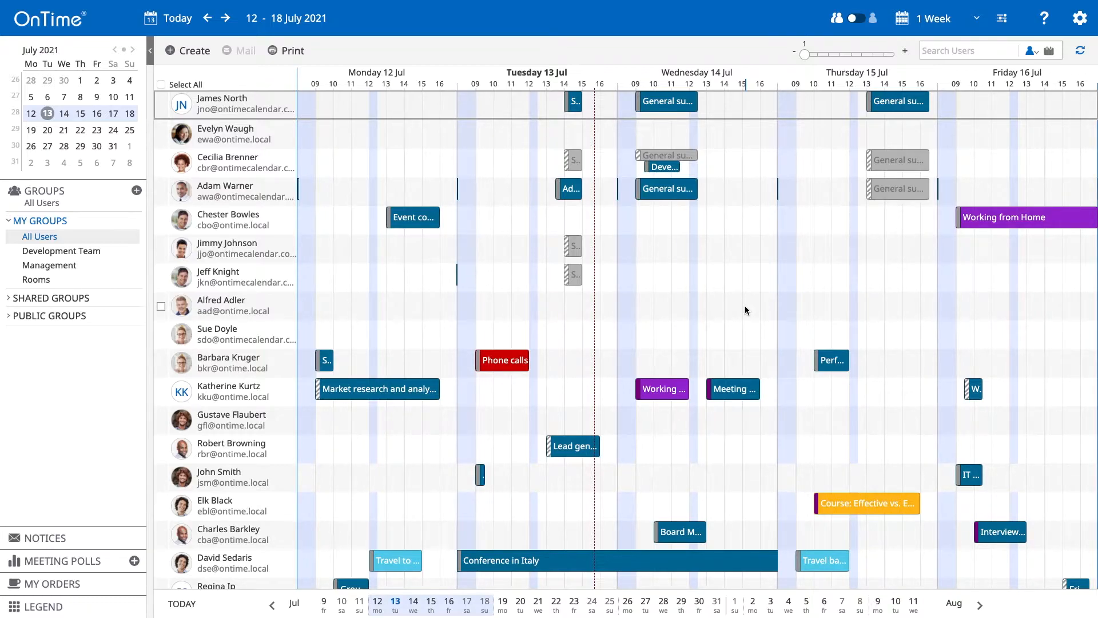
Select three colleagues' checkboxes and show only the selected attendees' schedules
left_click(162, 250)
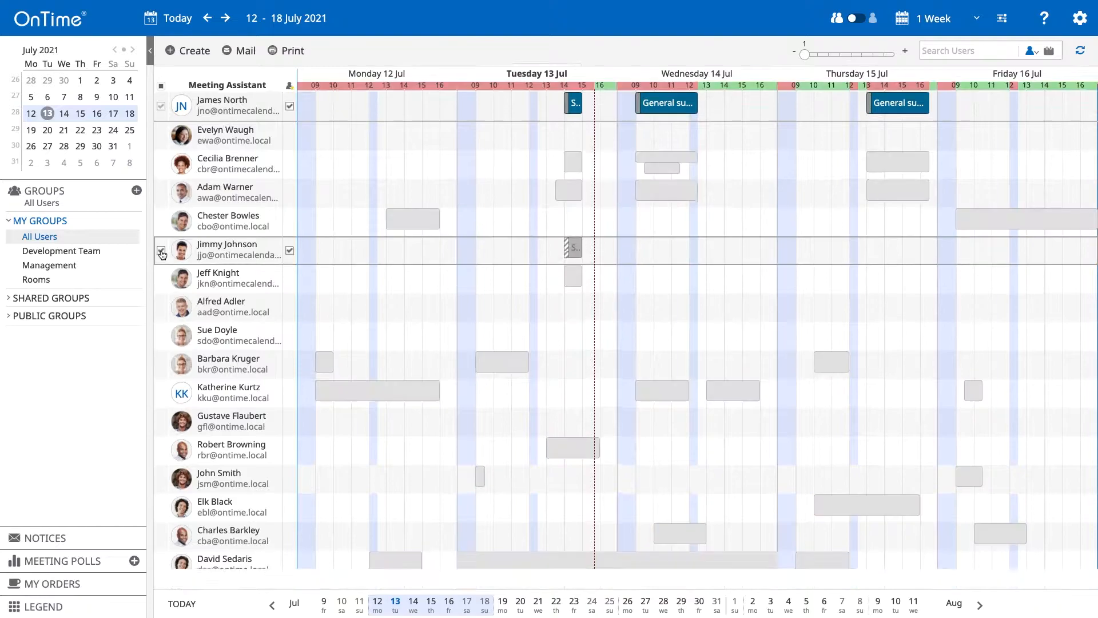
left_click(161, 214)
left_click(162, 185)
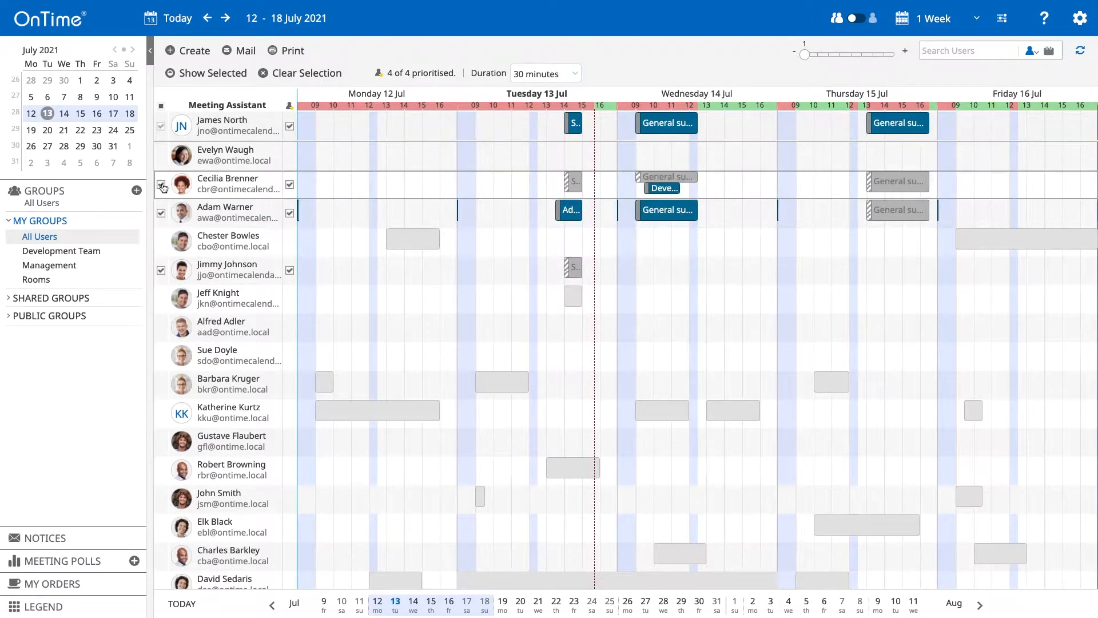
left_click(223, 80)
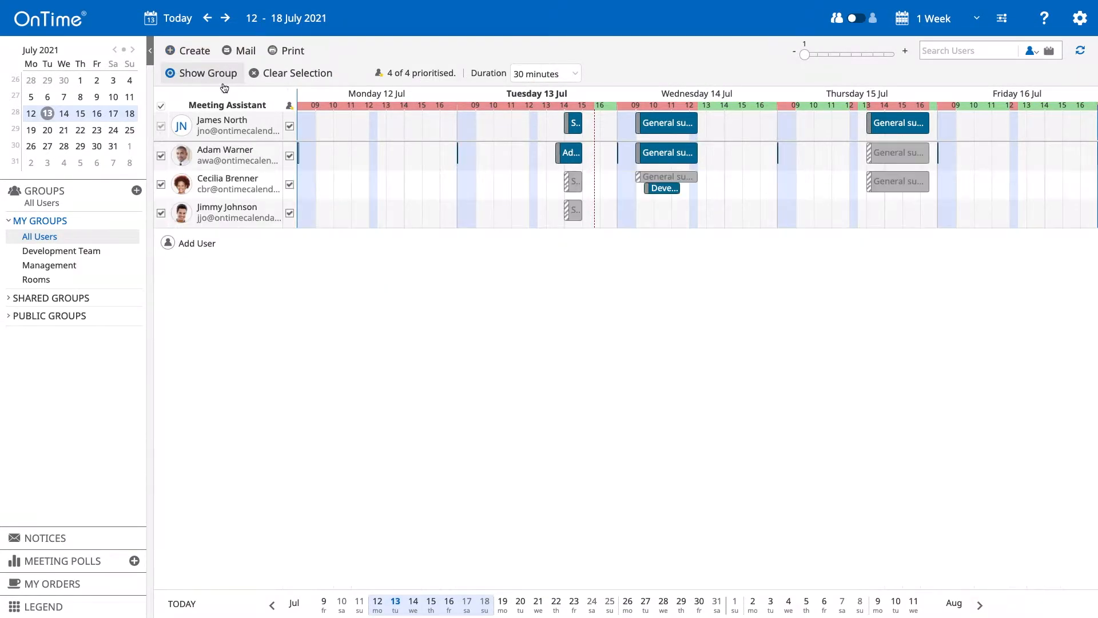
Create 'Project meeting' at Wed 14 Jul 14:30 and add the external guest's e-mail as required attendee
left_click(756, 123)
left_click(768, 101)
type("Project meeting")
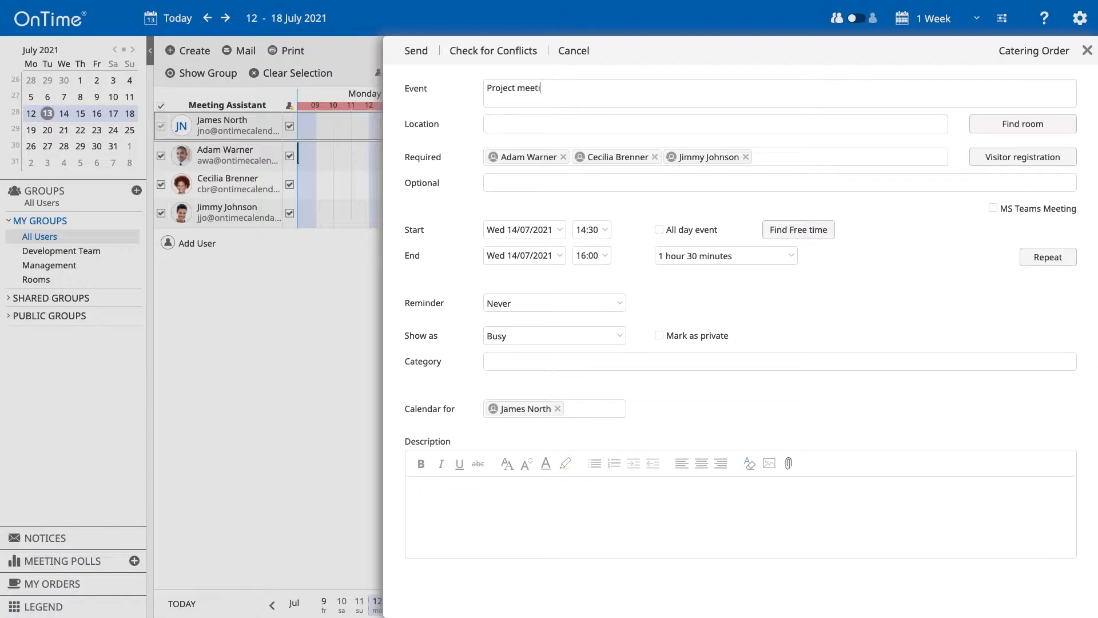
left_click(799, 157)
type("kr@demo.demo")
key("Return")
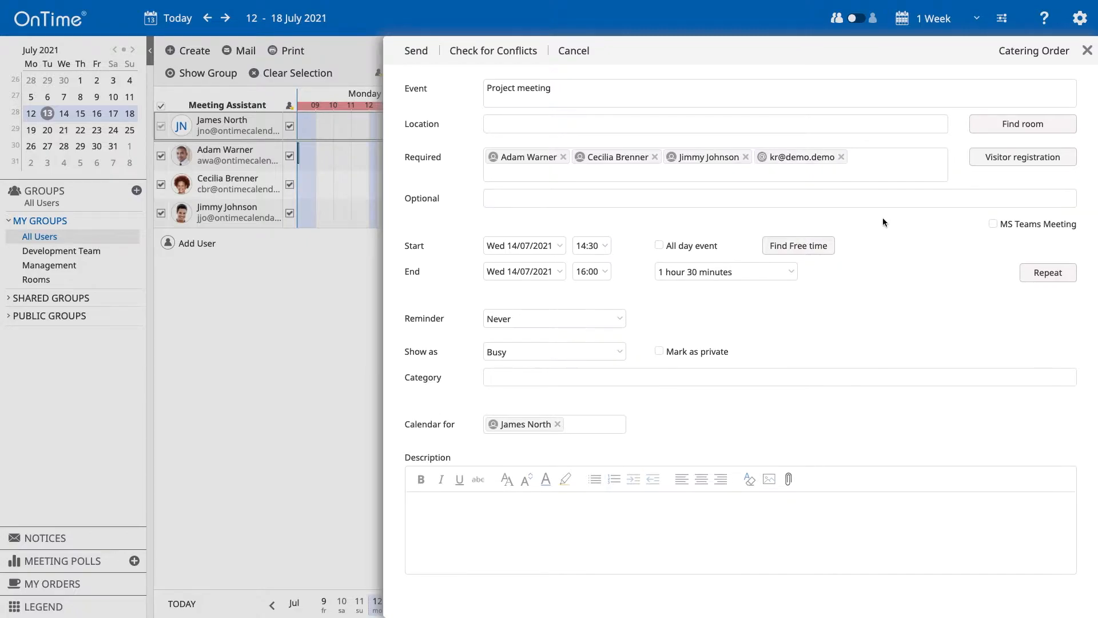
Find a room in the Berlin location and choose room B-2323
left_click(1040, 130)
left_click(1005, 115)
left_click(996, 144)
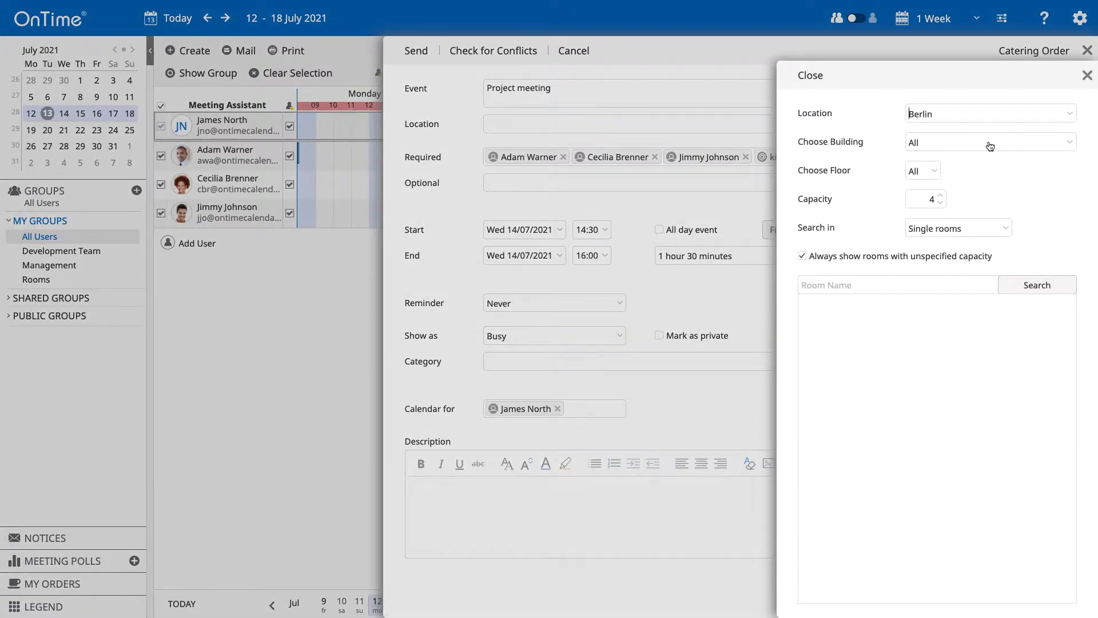
left_click(936, 318)
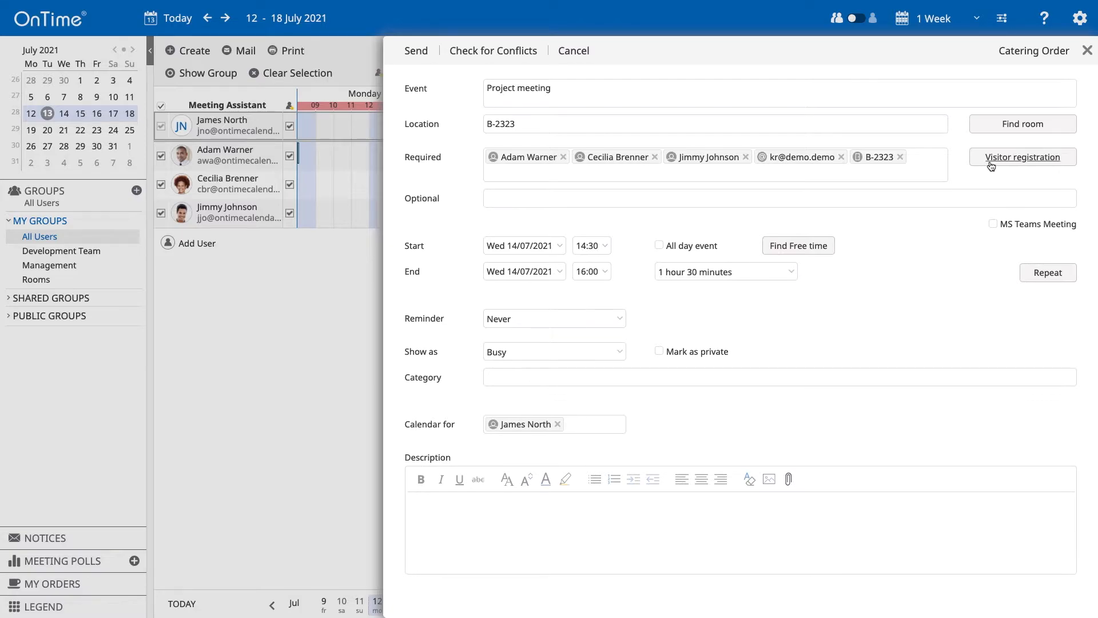
Open visitor registration for the external guest and enter the guest's name and company details
left_click(1045, 161)
left_click(567, 249)
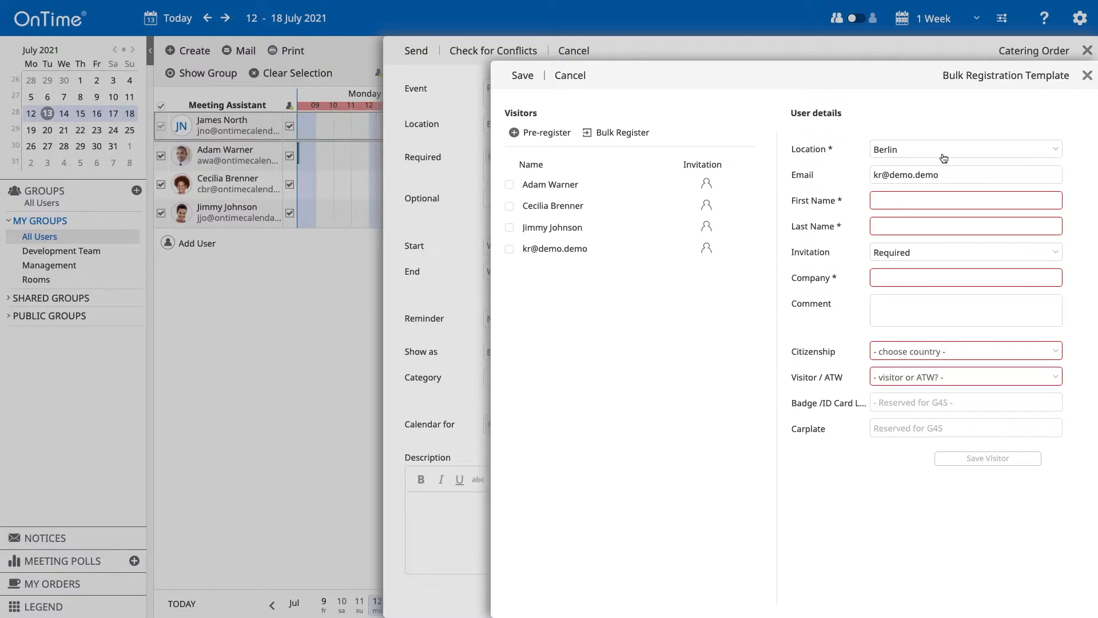
left_click(903, 202)
key("Tab")
type("Demo")
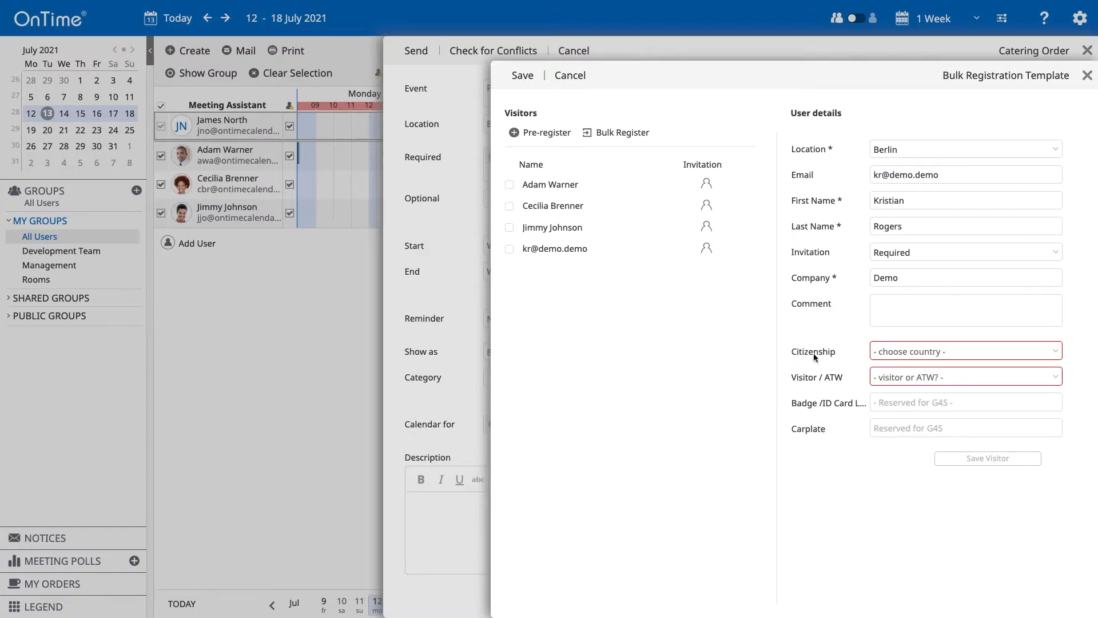
Set the guest's citizenship to Sweden and status to Visitor, then save the visitor
left_click(1055, 351)
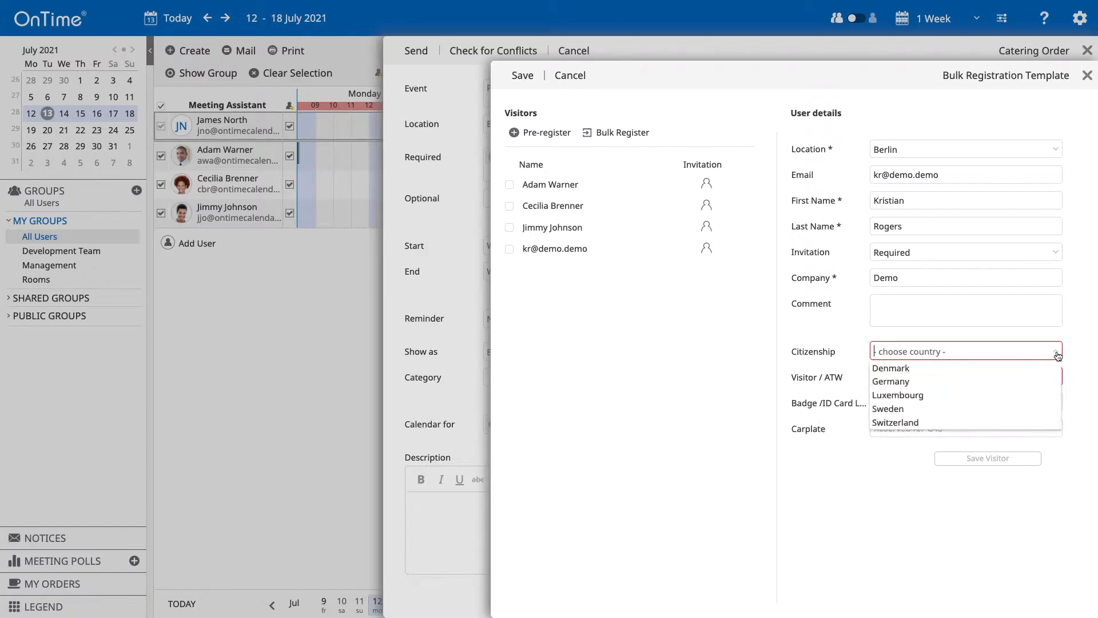
left_click(1030, 409)
left_click(1049, 377)
left_click(1012, 397)
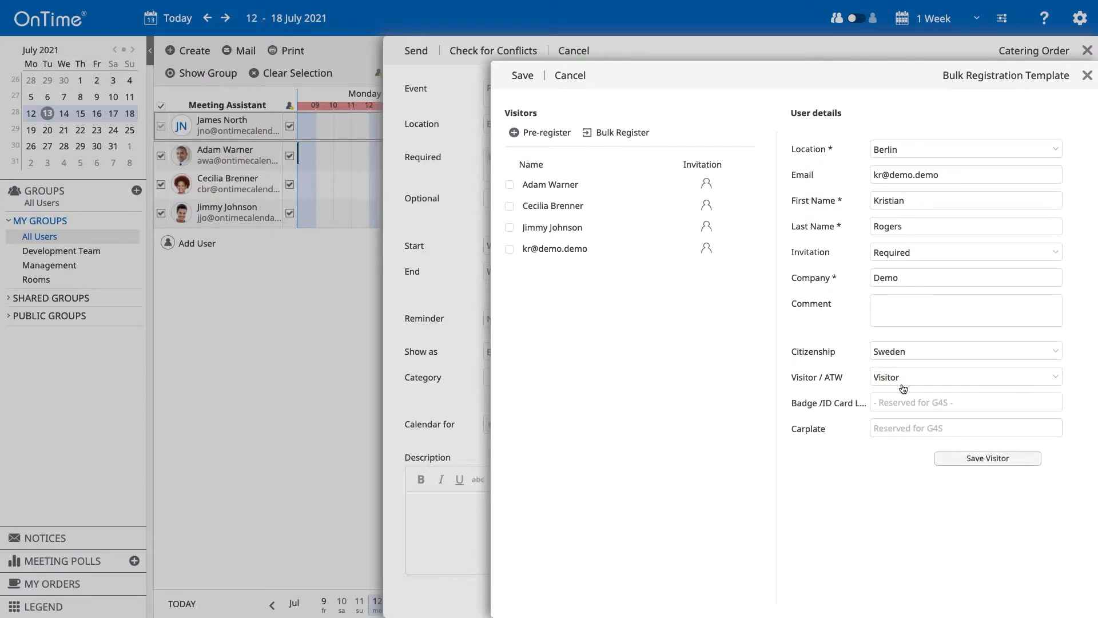
left_click(1012, 460)
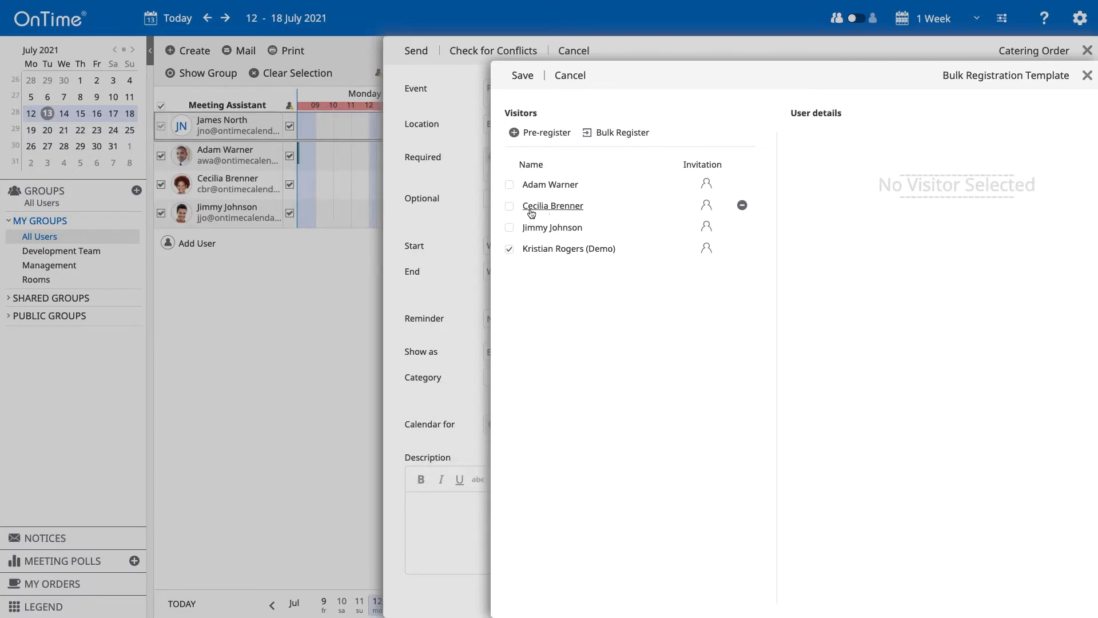
Load the colleague's visitor details, enter company OnTime and keep invitation type Required
left_click(569, 211)
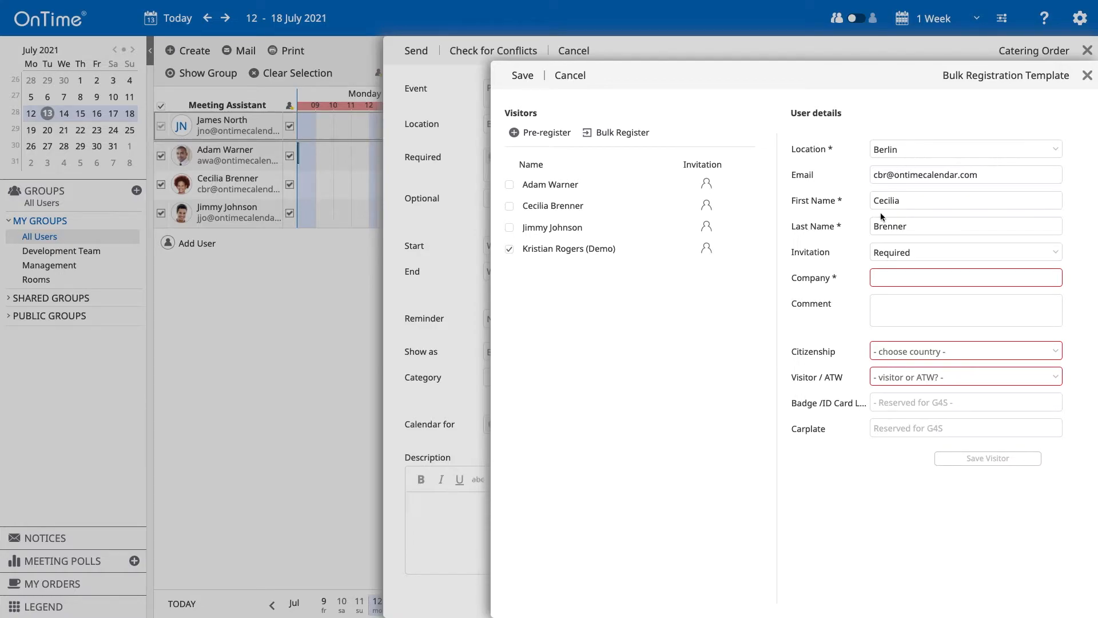
left_click(909, 274)
type("OnTime")
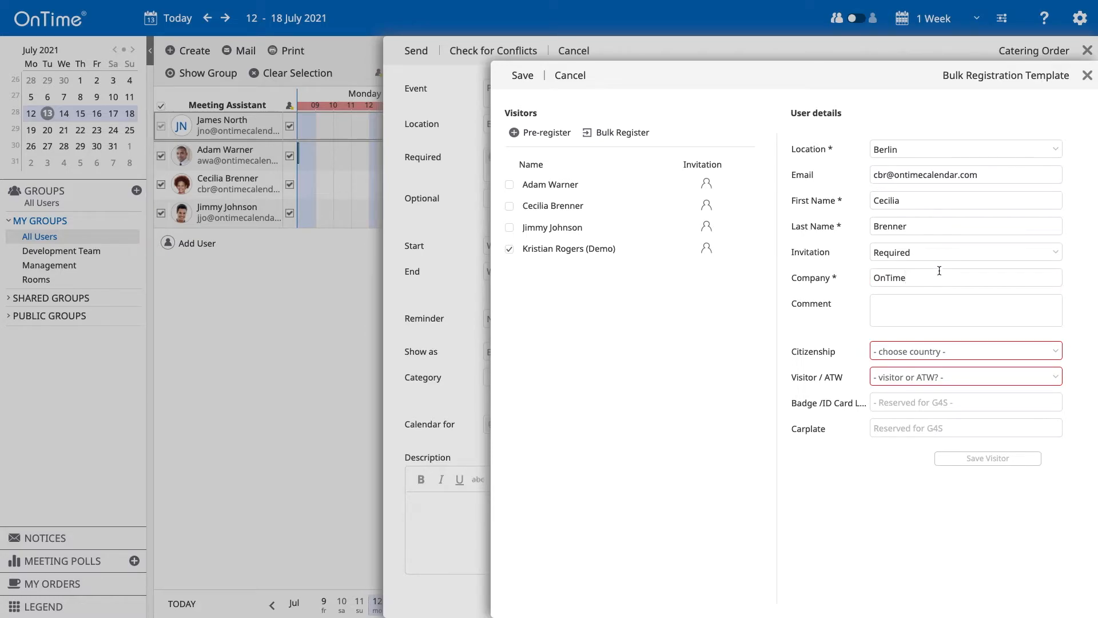
left_click(925, 251)
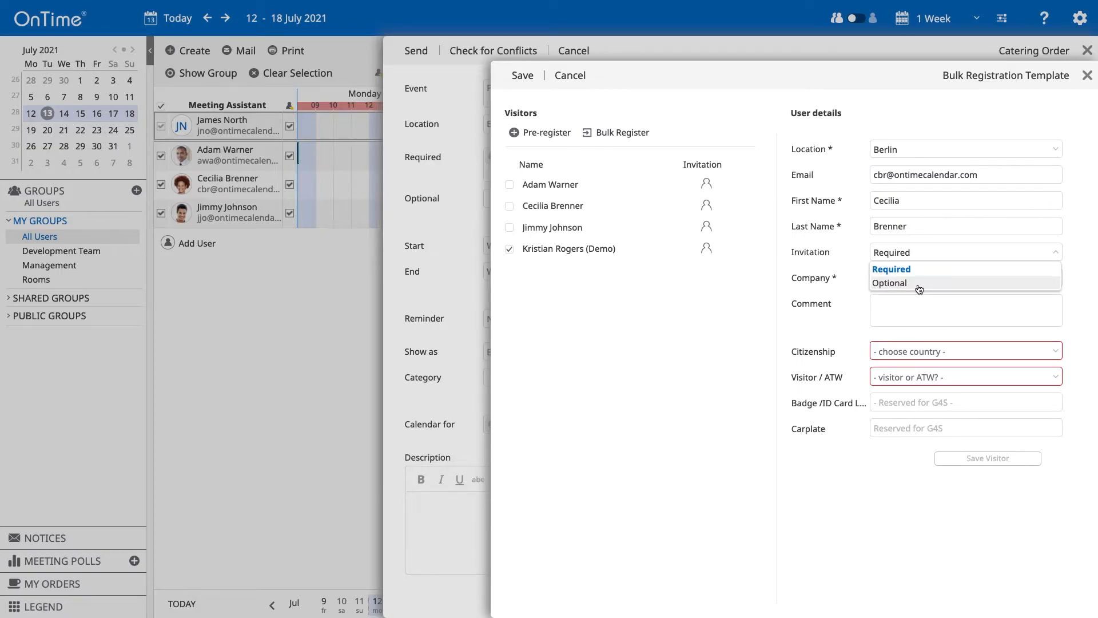
left_click(929, 258)
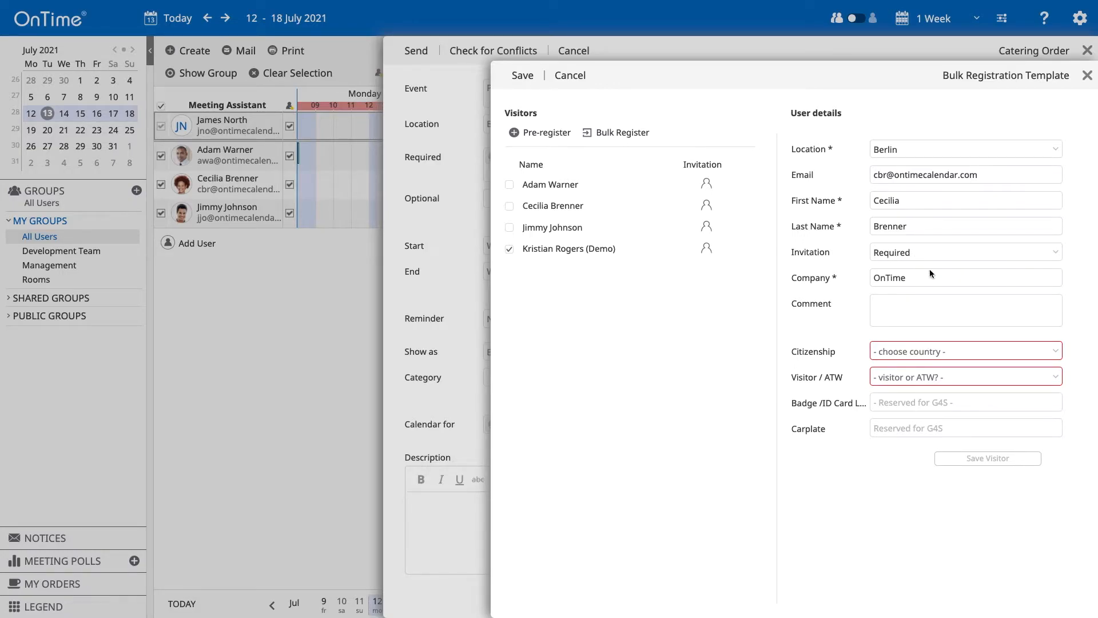
Set citizenship to Denmark and status Visitor, save the visitor, then save the registrations
left_click(1055, 350)
left_click(973, 367)
left_click(1036, 376)
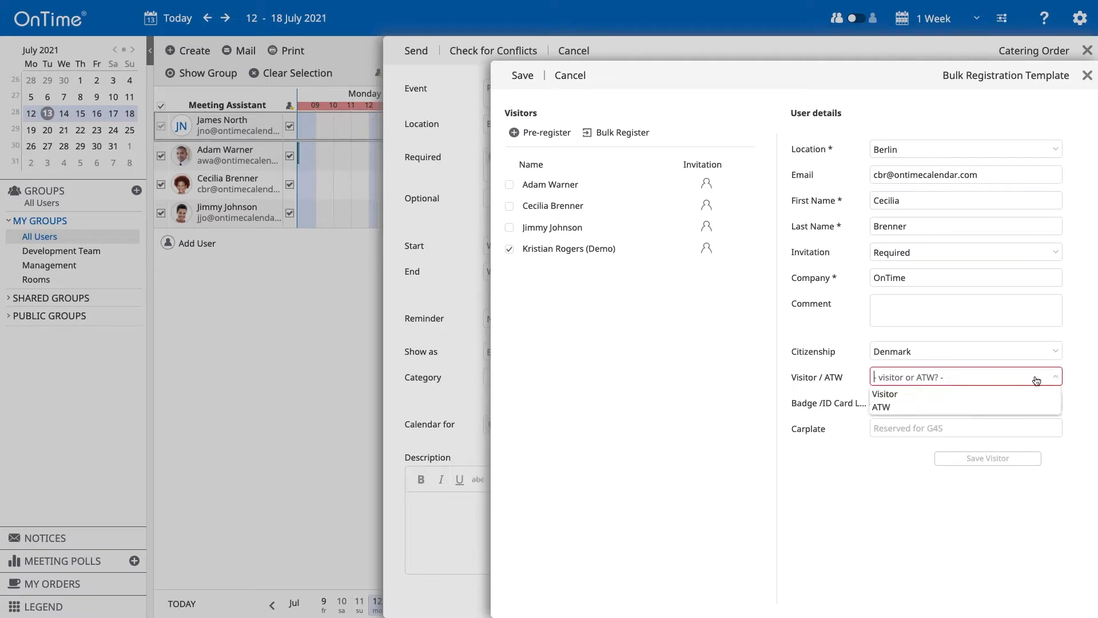
left_click(1021, 393)
left_click(993, 459)
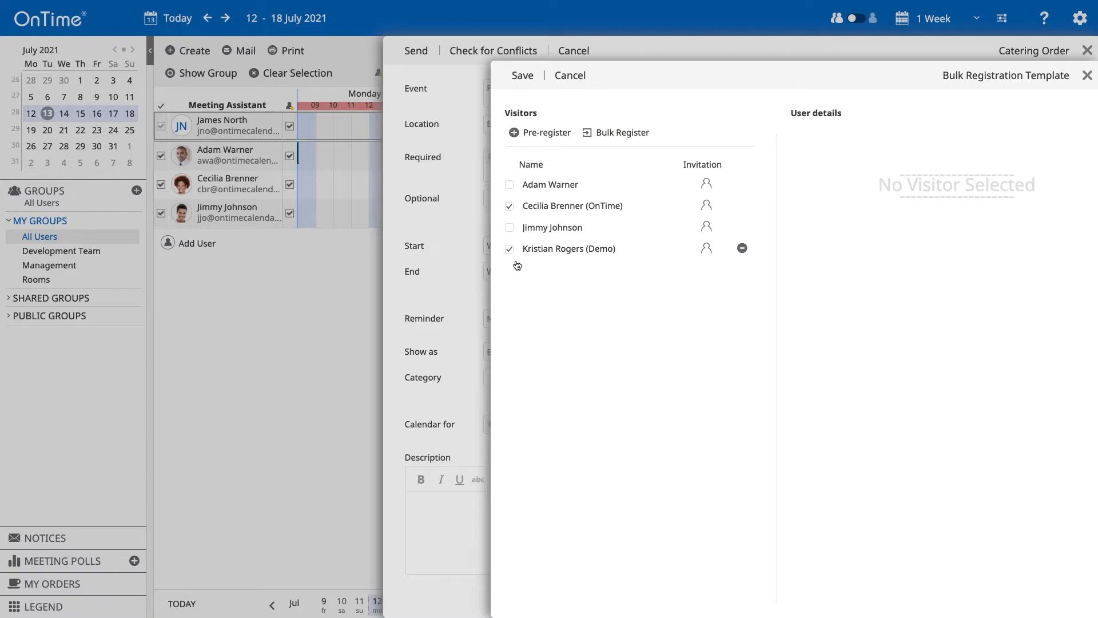
left_click(522, 75)
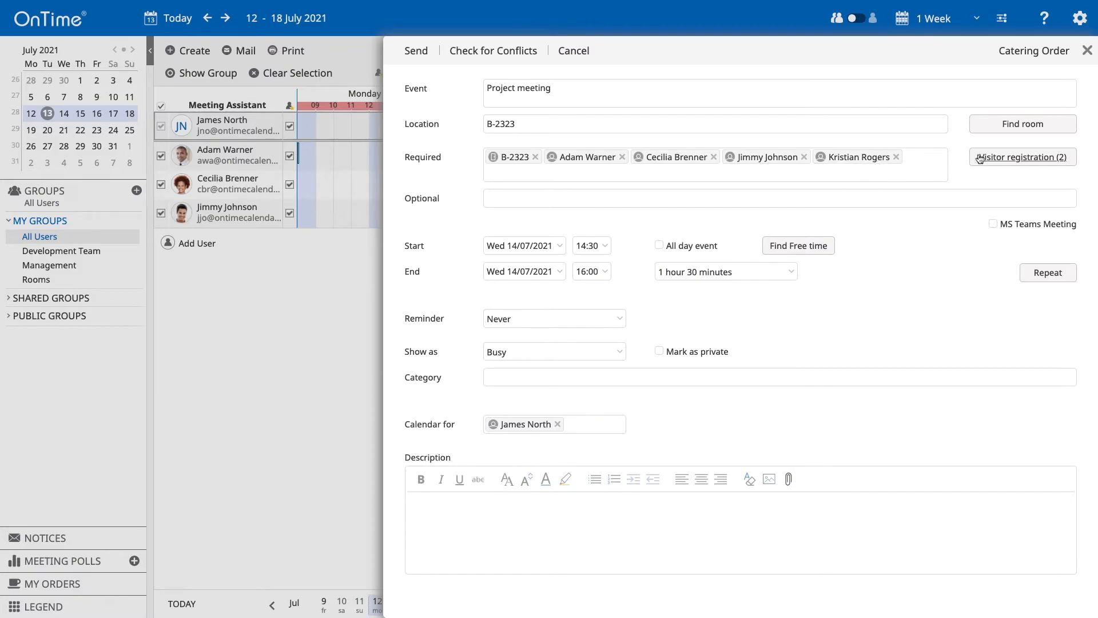
Reopen Visitor registration (2) to see the two ticked visitors among four attendees
left_click(1009, 157)
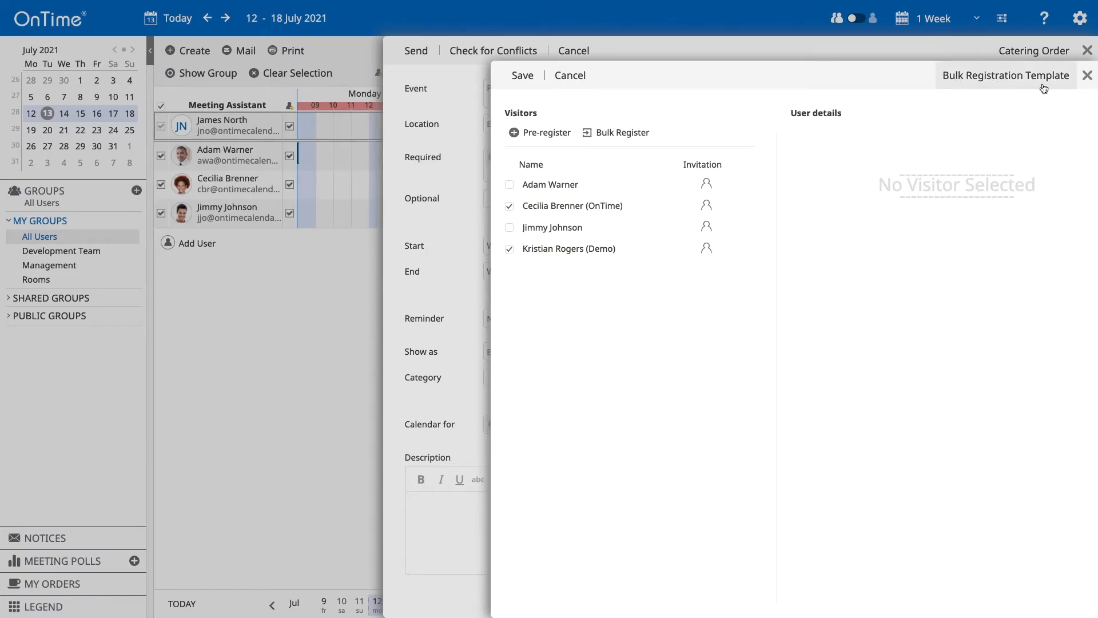
Download the Bulk Registration Template CSV for Berlin and dismiss the download bar
left_click(963, 88)
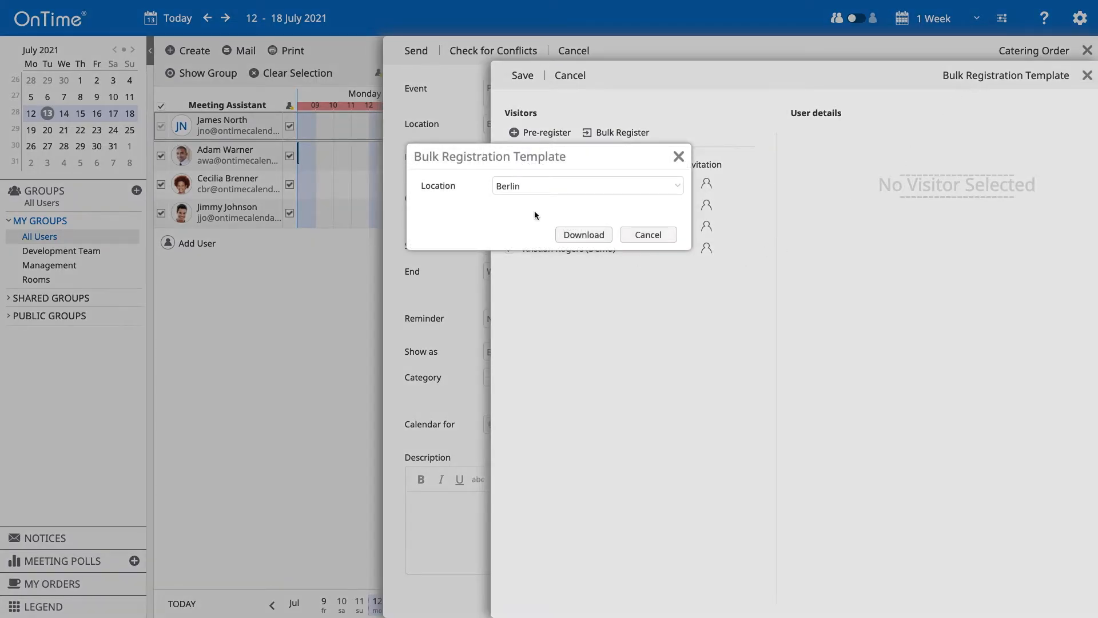
left_click(577, 237)
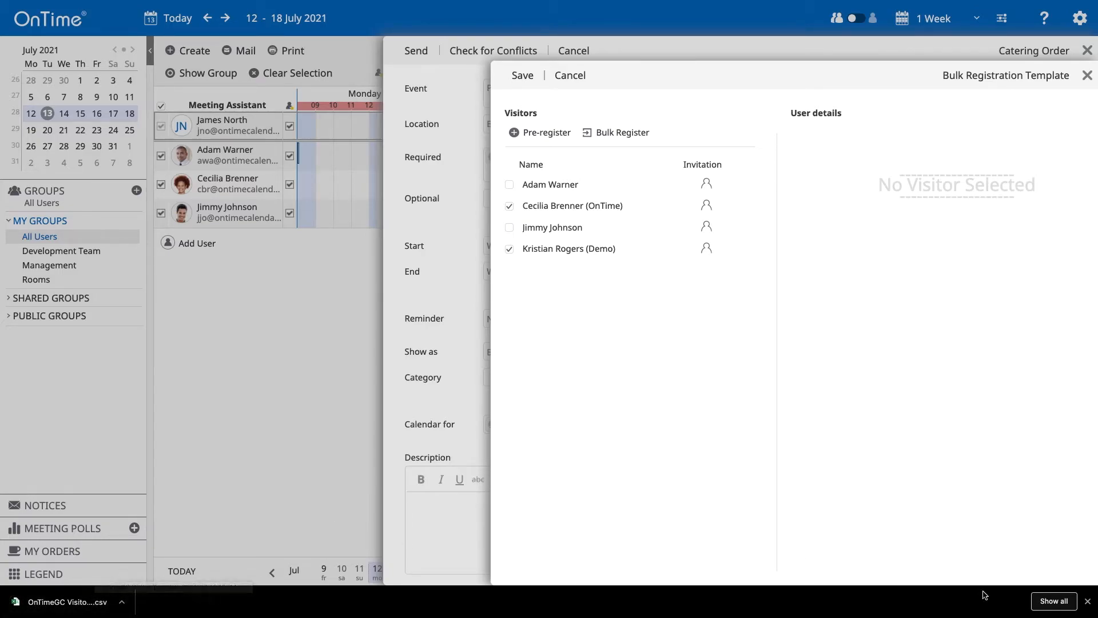
left_click(1087, 601)
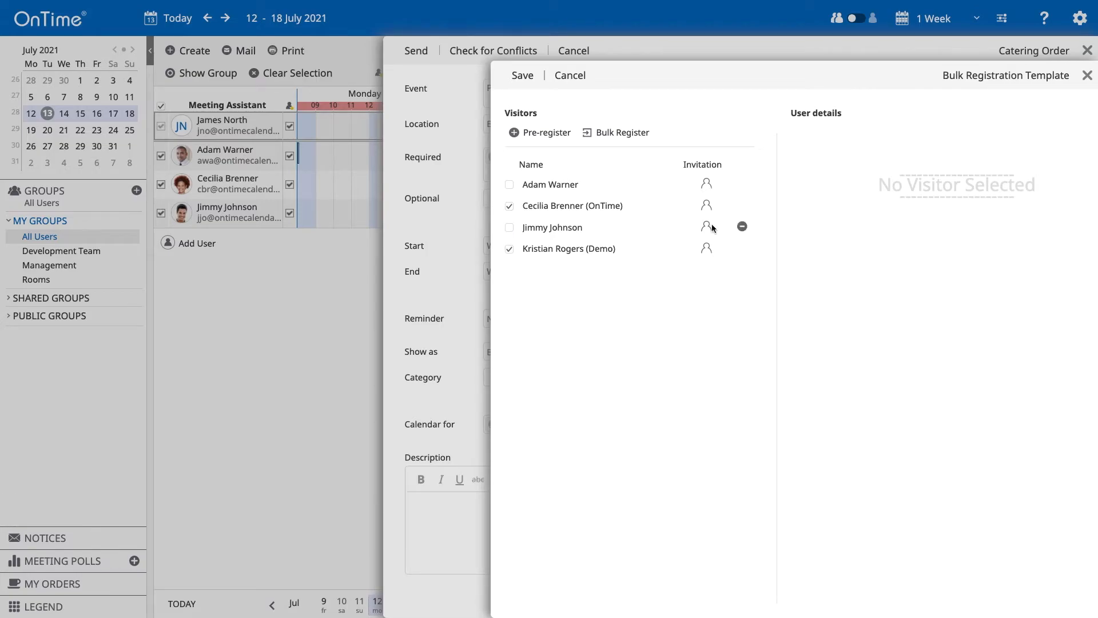
Bulk-register visitors by uploading the newest visitor template CSV from Downloads
left_click(634, 134)
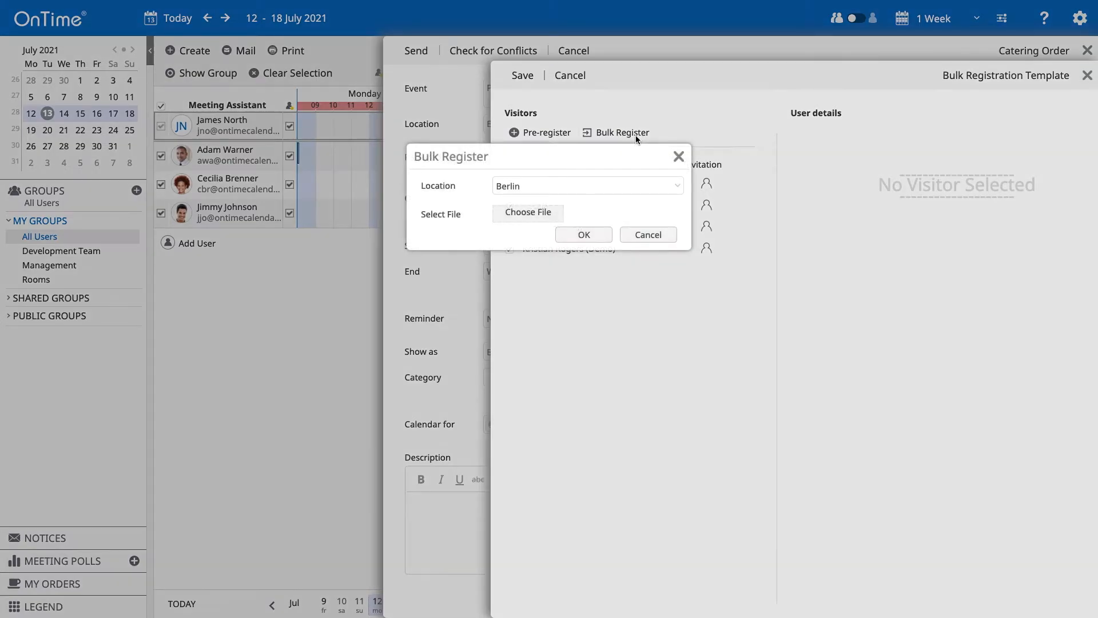
left_click(538, 214)
left_click(513, 240)
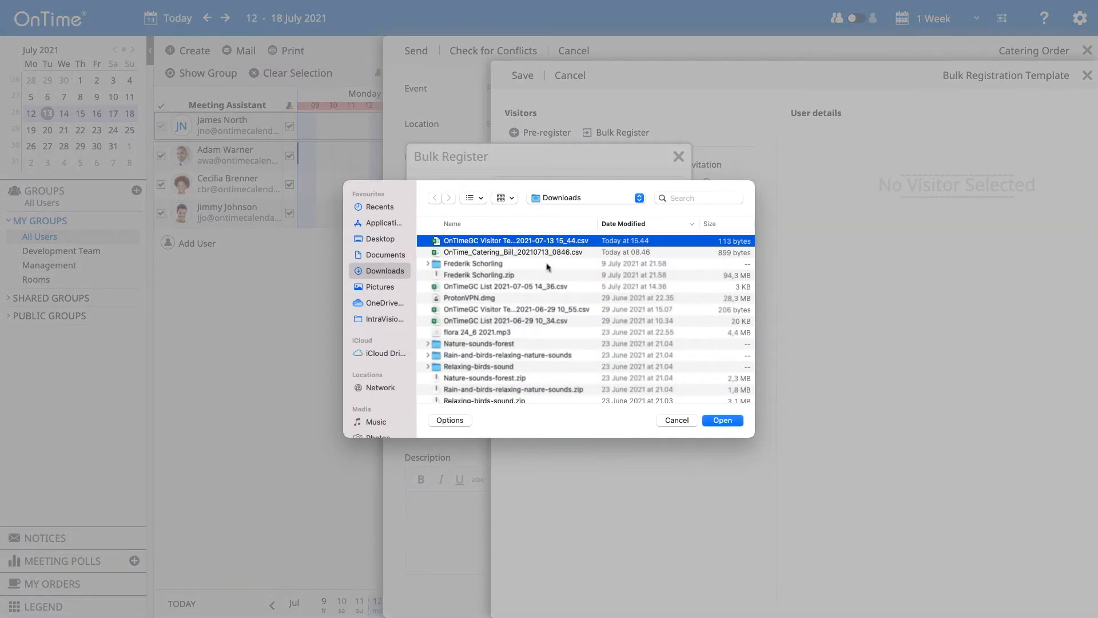
left_click(721, 421)
left_click(584, 234)
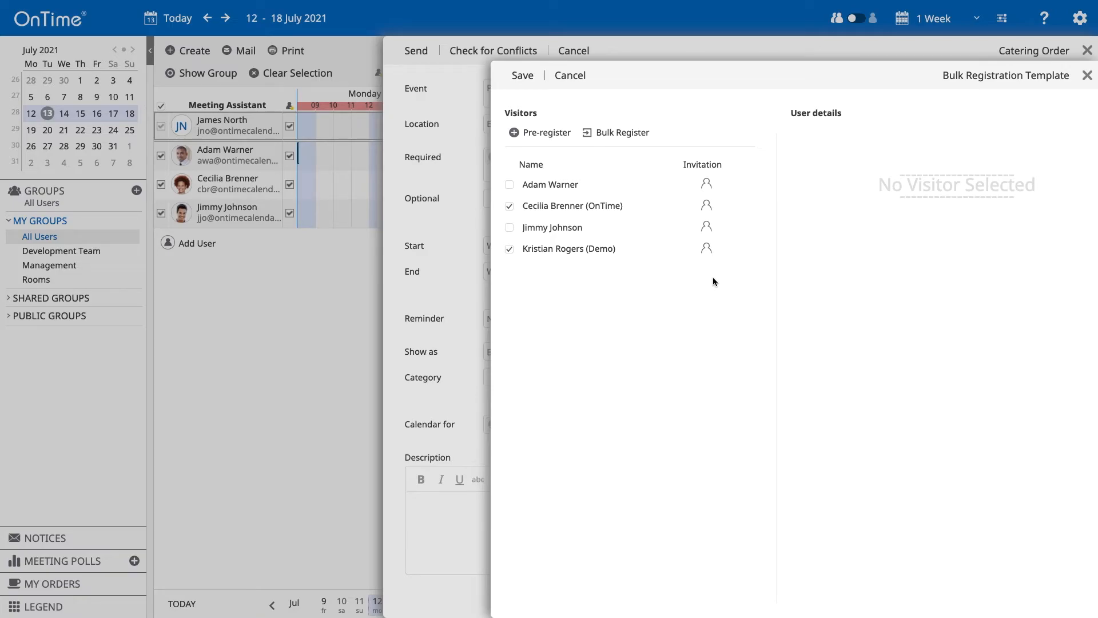
Send the meeting, then reopen it to review registered visitors and close without saving changes
left_click(583, 73)
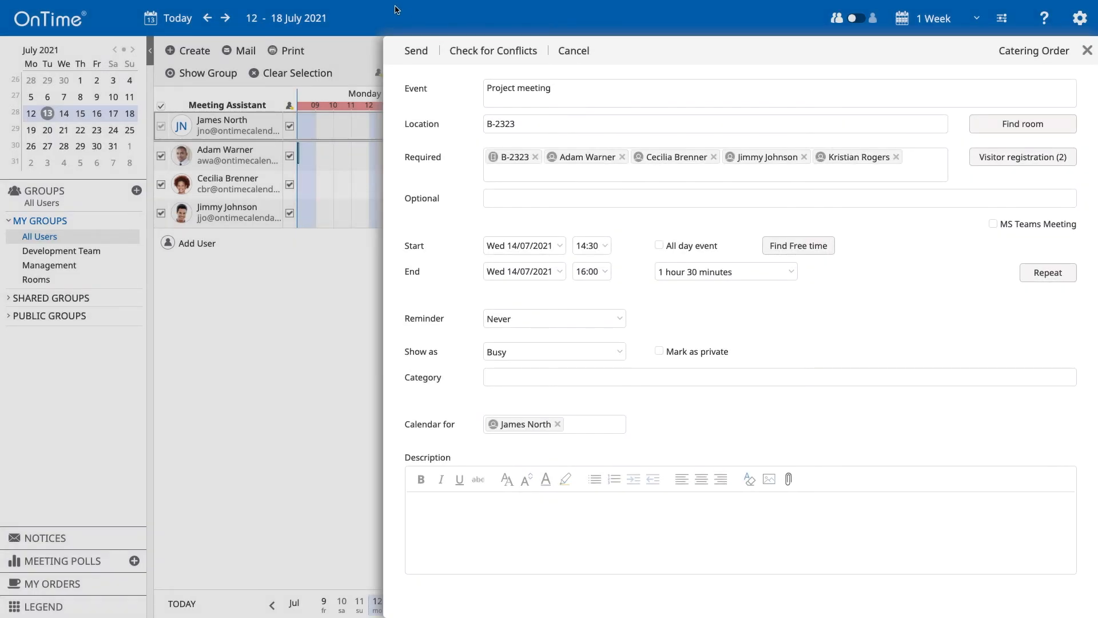
left_click(419, 54)
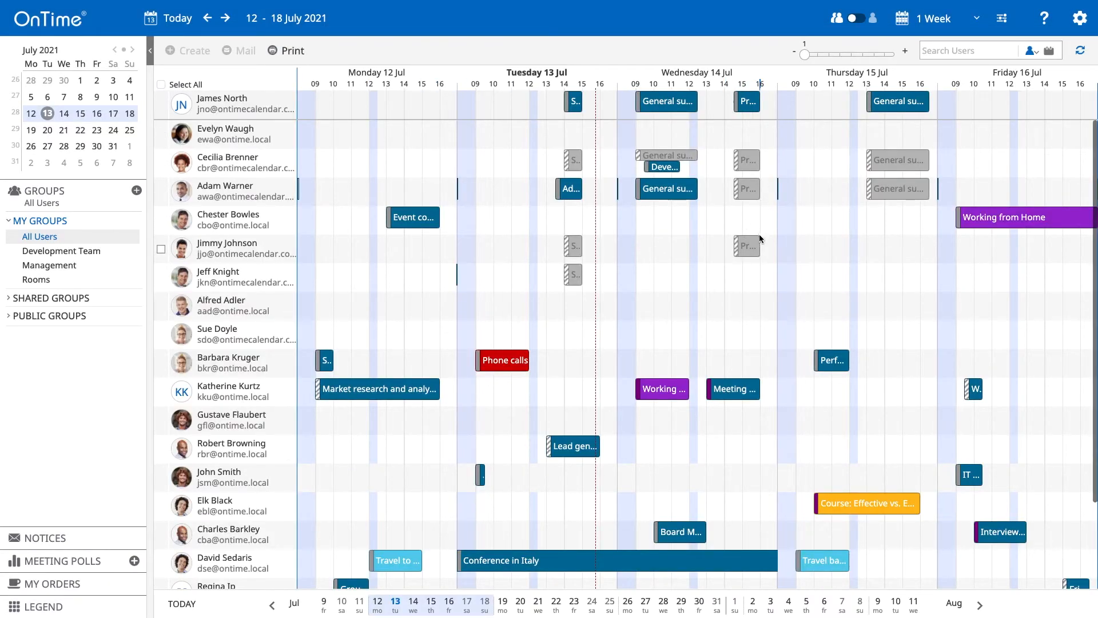
left_click(748, 114)
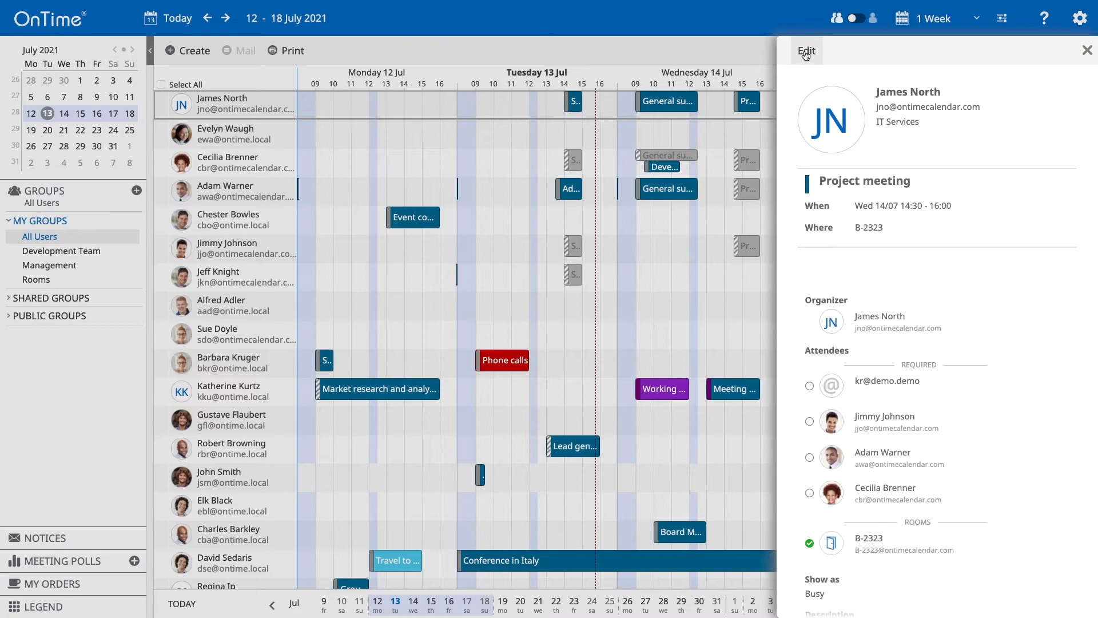
left_click(804, 51)
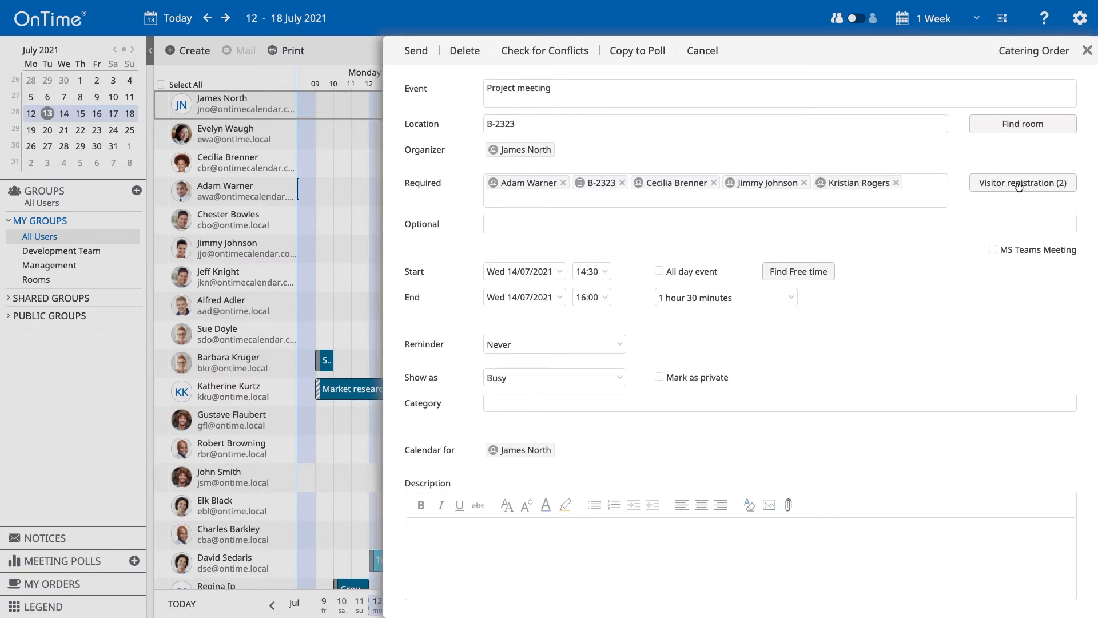
left_click(1009, 185)
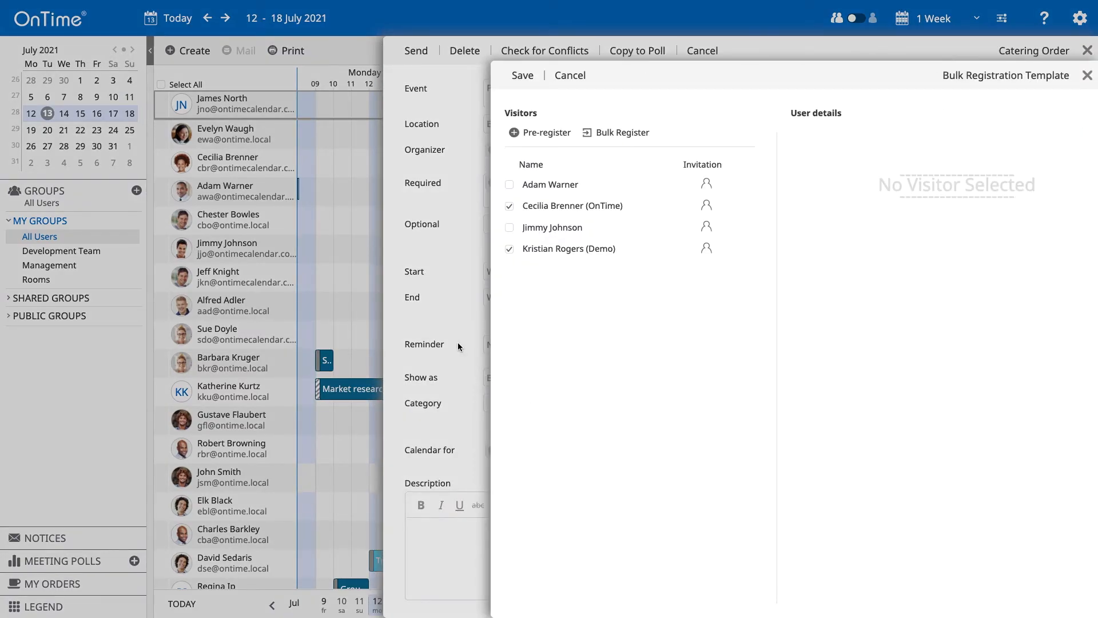
left_click(459, 343)
left_click(341, 307)
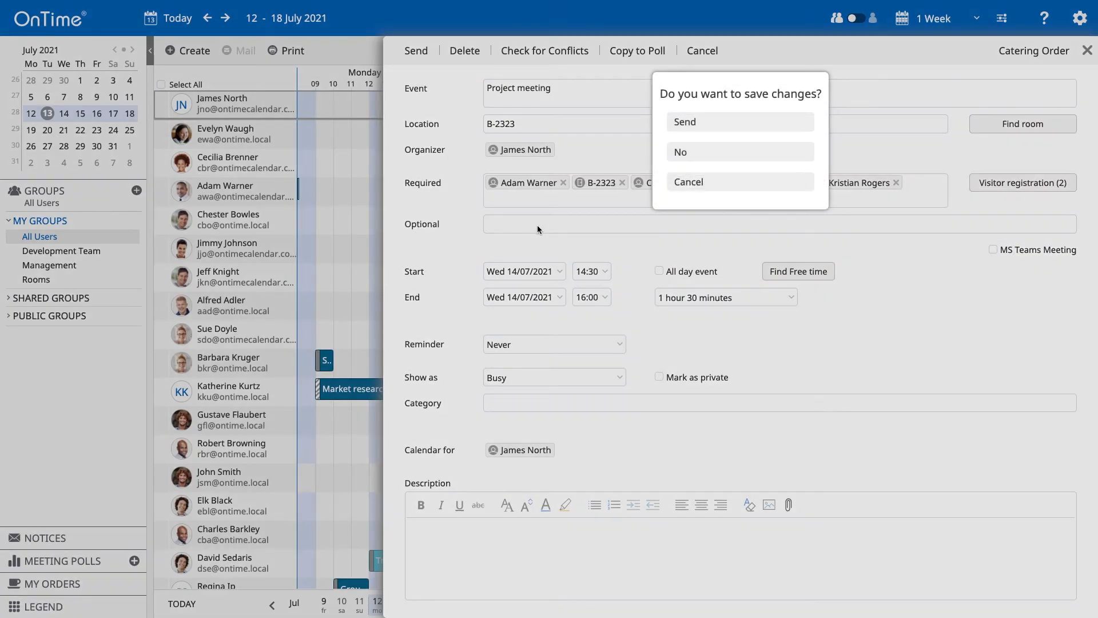
left_click(759, 155)
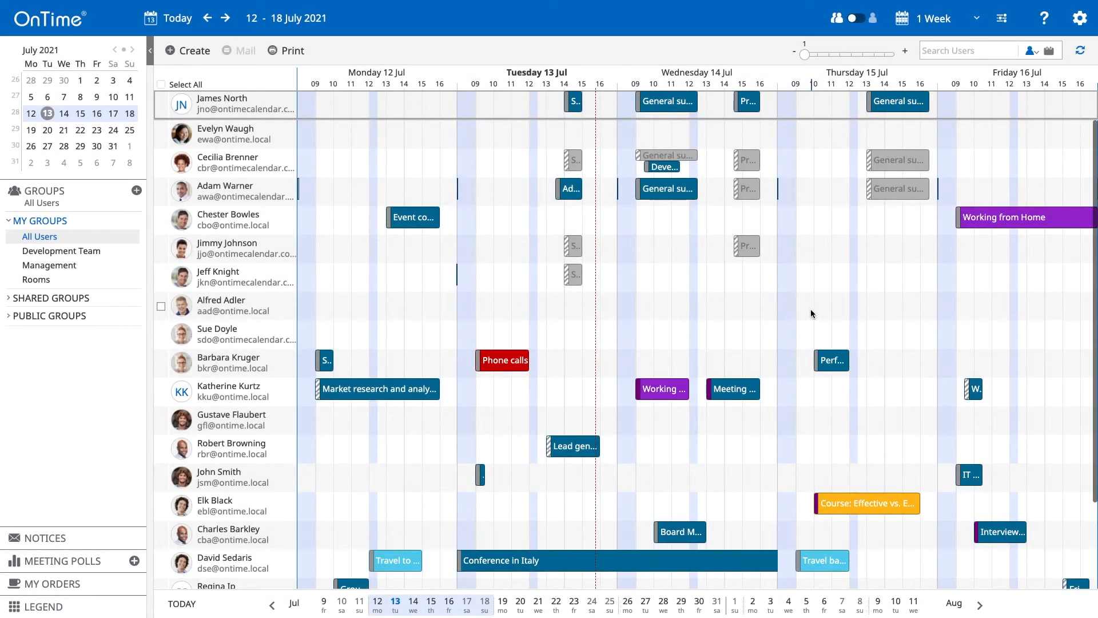